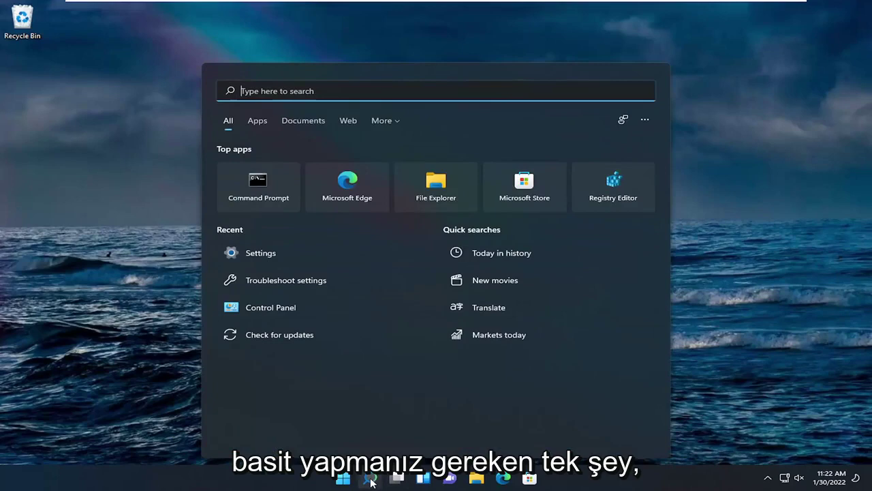
# - Search Windows for 'group poli' and launch Edit group policy from the results
pyautogui.write('gr')
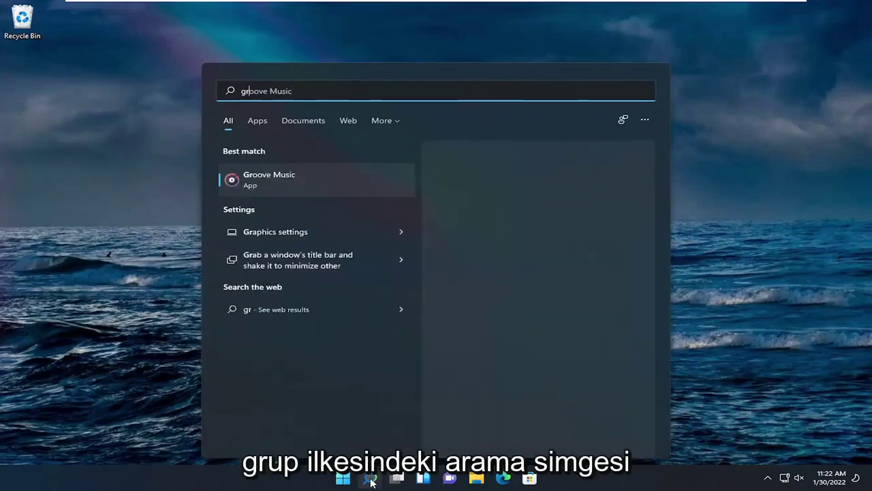
pyautogui.write('oup poli')
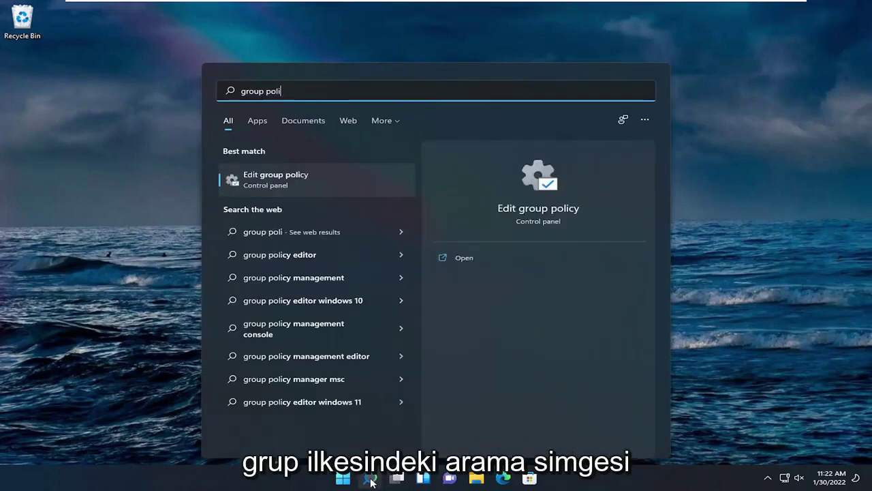
pyautogui.click(285, 179)
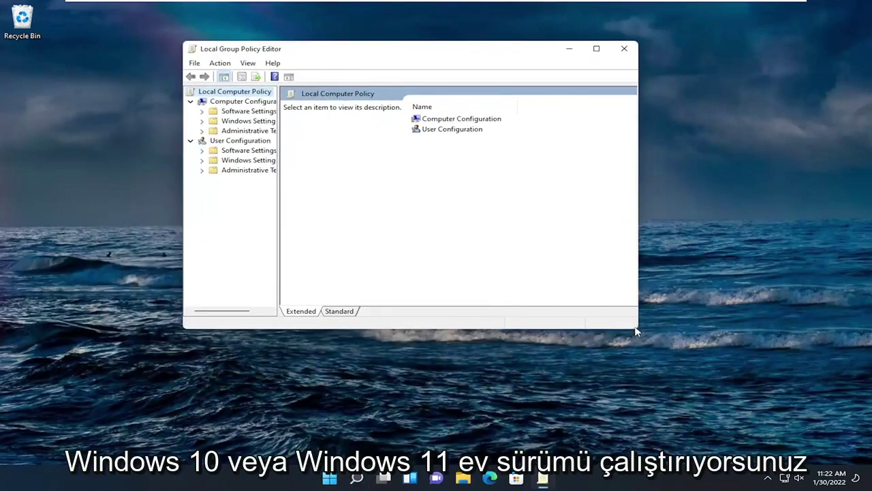
# - Enlarge the editor window and show User Configuration's Start Menu and Taskbar policies
pyautogui.moveTo(638, 328)
pyautogui.mouseDown()
pyautogui.moveTo(667, 405)
pyautogui.moveTo(709, 424)
pyautogui.mouseUp()
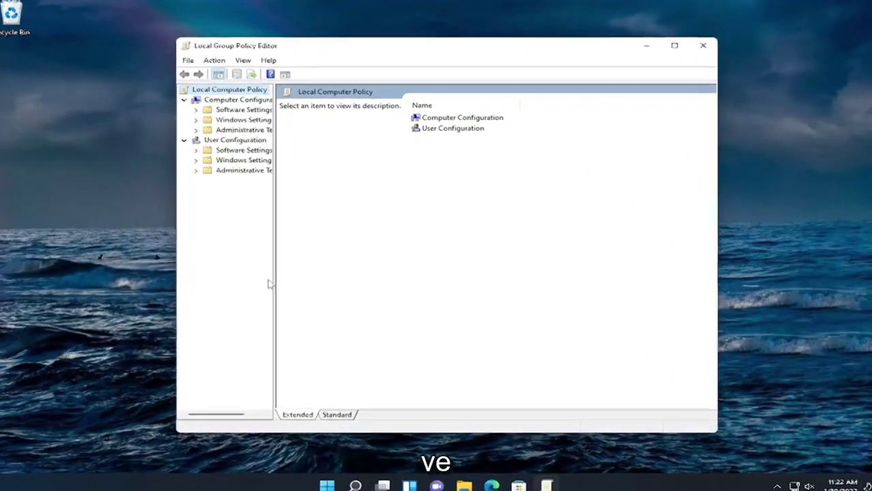
pyautogui.moveTo(266, 286); pyautogui.dragTo(332, 298)
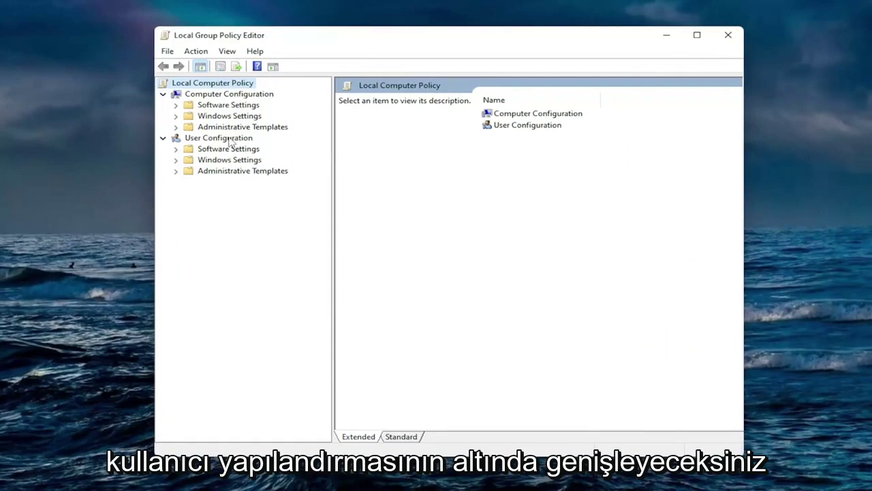
pyautogui.doubleClick(241, 171)
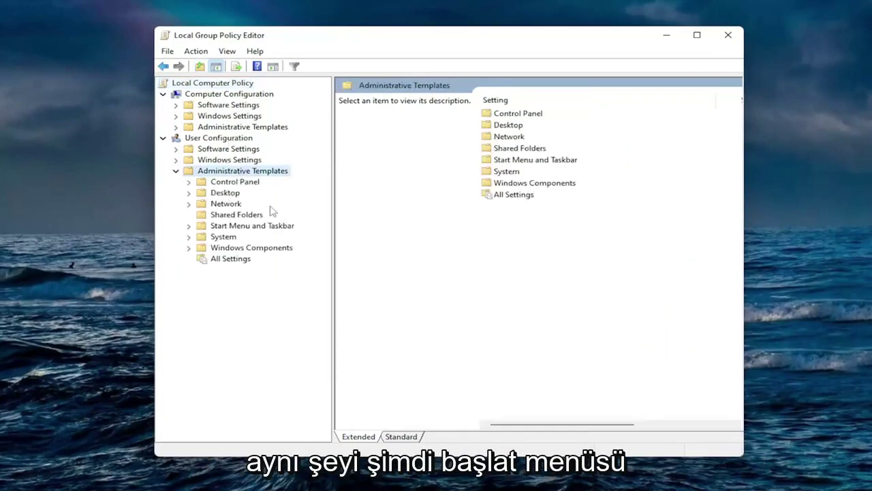
pyautogui.click(240, 228)
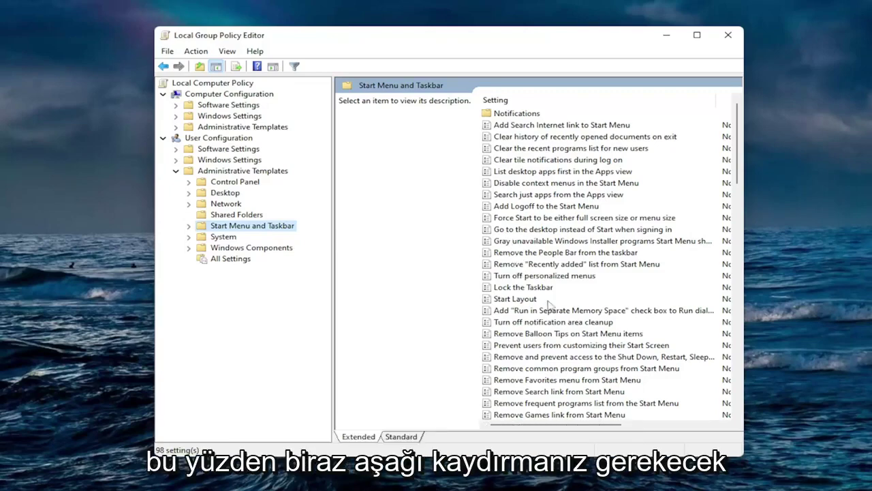
# - Find and select 'Remove Clock from the system notification area' to view its description
pyautogui.scroll(-3, 548, 303)
pyautogui.scroll(-2, 548, 303)
pyautogui.scroll(-2, 548, 303)
pyautogui.scroll(-2, 545, 307)
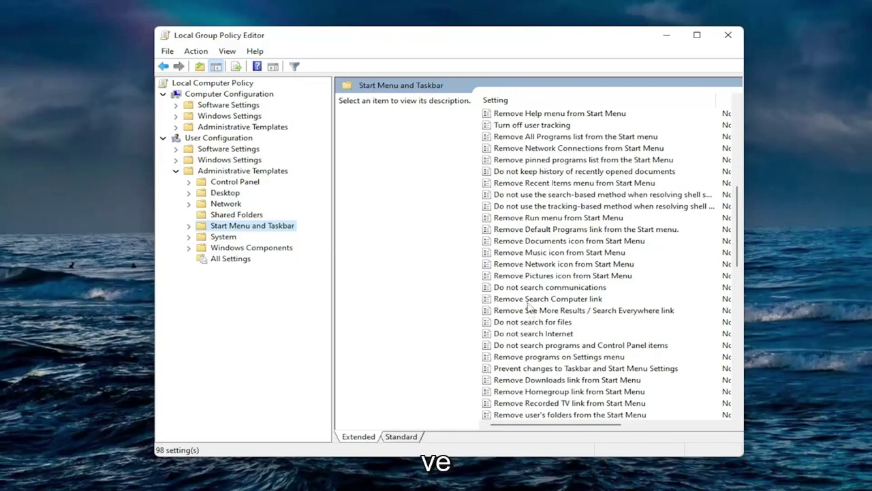
pyautogui.scroll(-1, 529, 306)
pyautogui.scroll(-1, 530, 307)
pyautogui.click(535, 380)
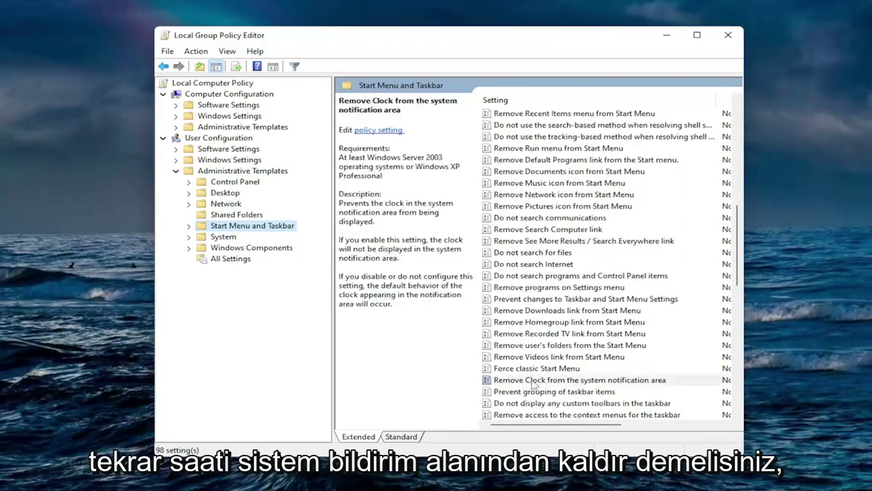
pyautogui.scroll(-2, 547, 345)
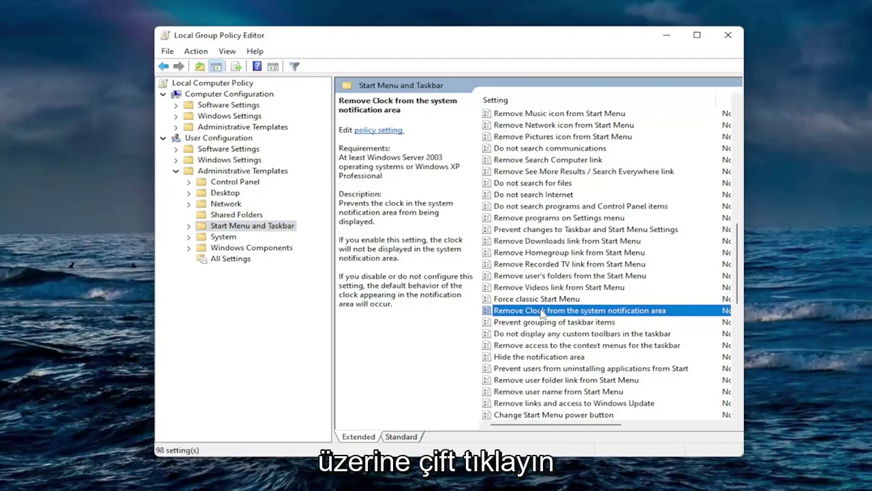
# - Set the Remove Clock policy to Enabled and apply it
pyautogui.doubleClick(542, 311)
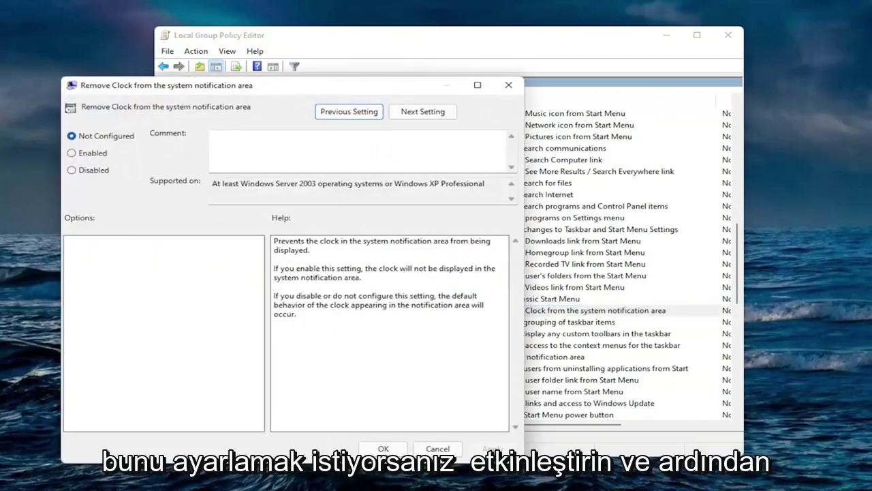
pyautogui.click(179, 121)
pyautogui.click(598, 414)
pyautogui.click(489, 414)
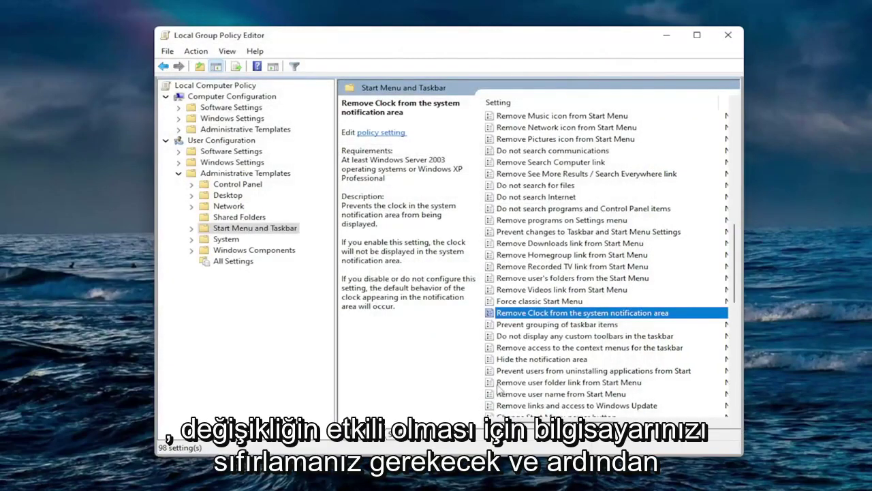
# - Reopen the Remove Clock policy to show the Not Configured option, then close it
pyautogui.doubleClick(525, 313)
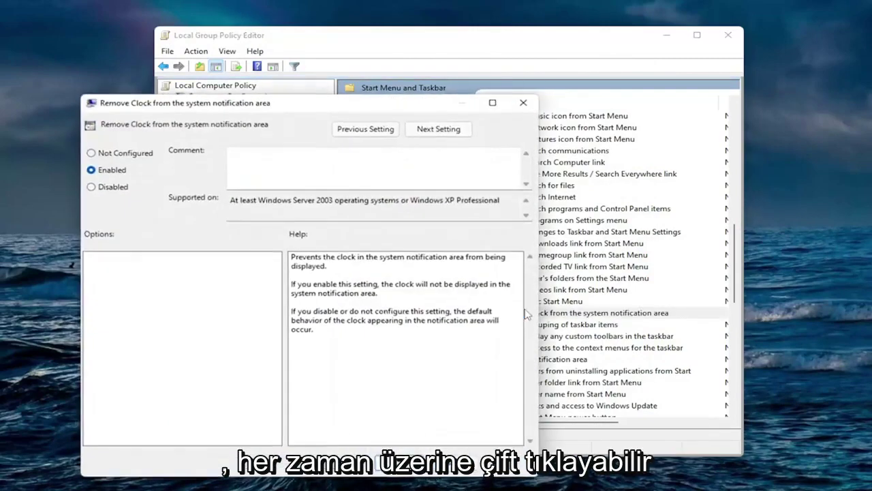
pyautogui.click(120, 155)
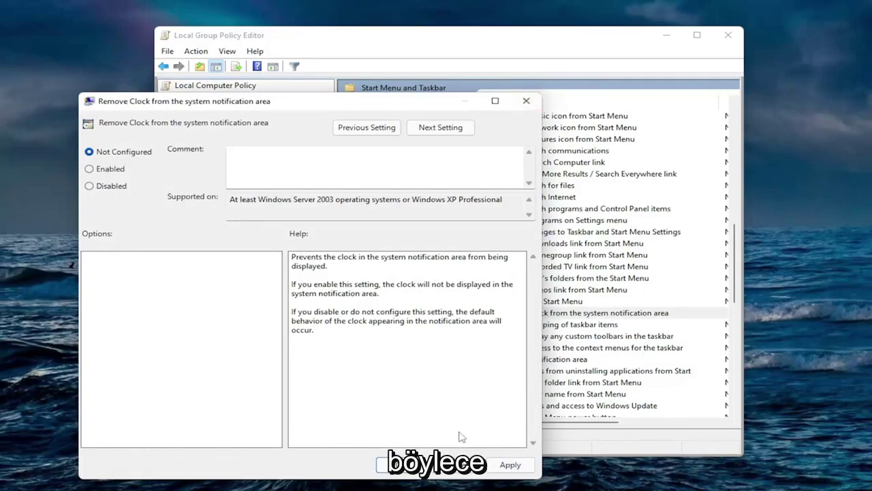
pyautogui.click(399, 464)
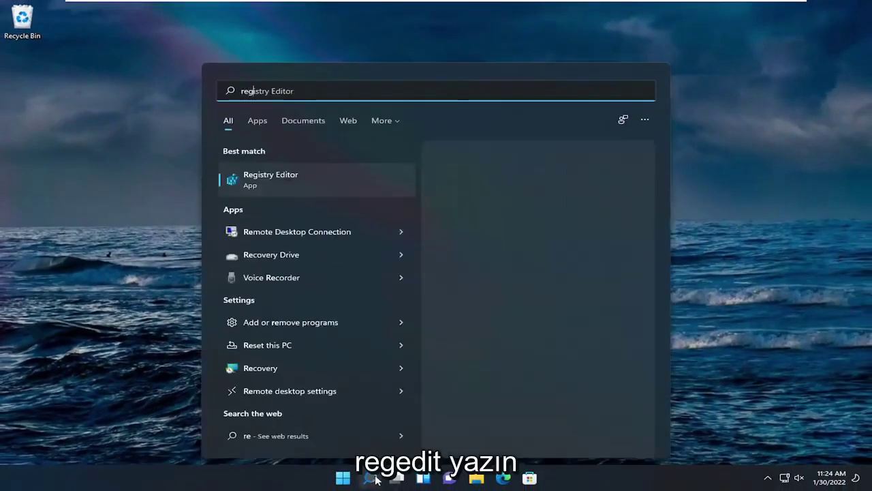
# - Search for 'regedit' and run Registry Editor as administrator
pyautogui.write('edit')
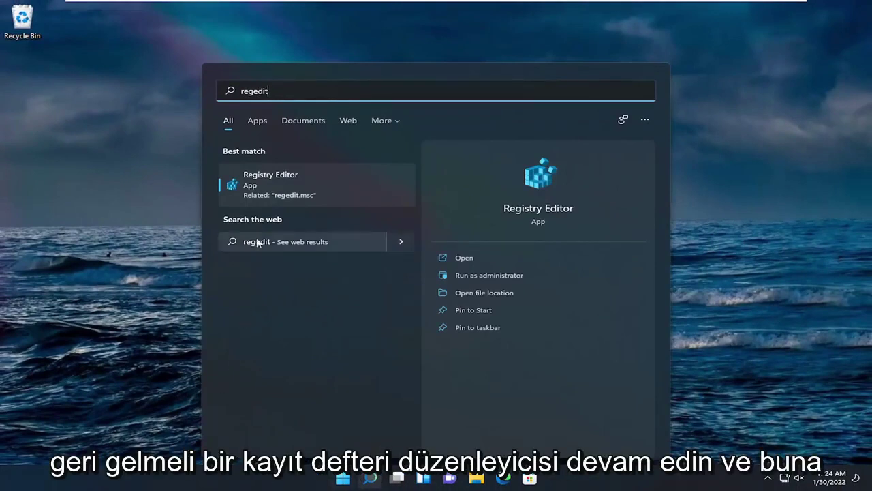
pyautogui.rightClick(267, 179)
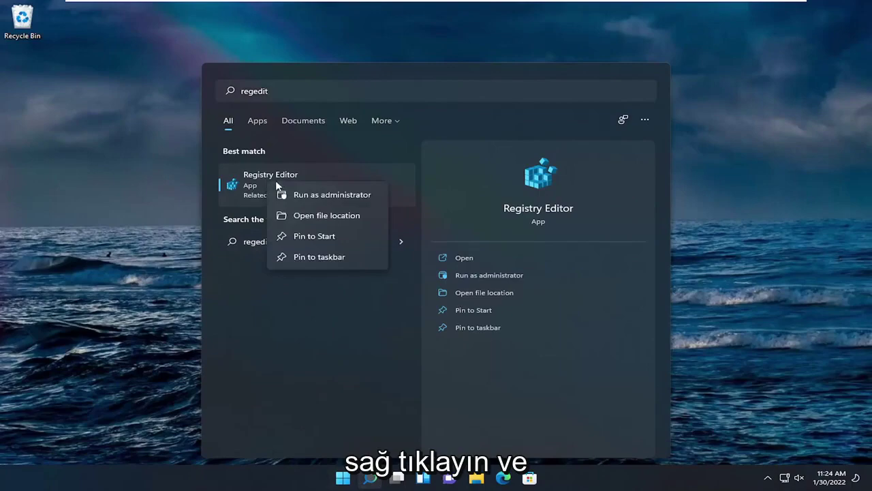
pyautogui.click(313, 196)
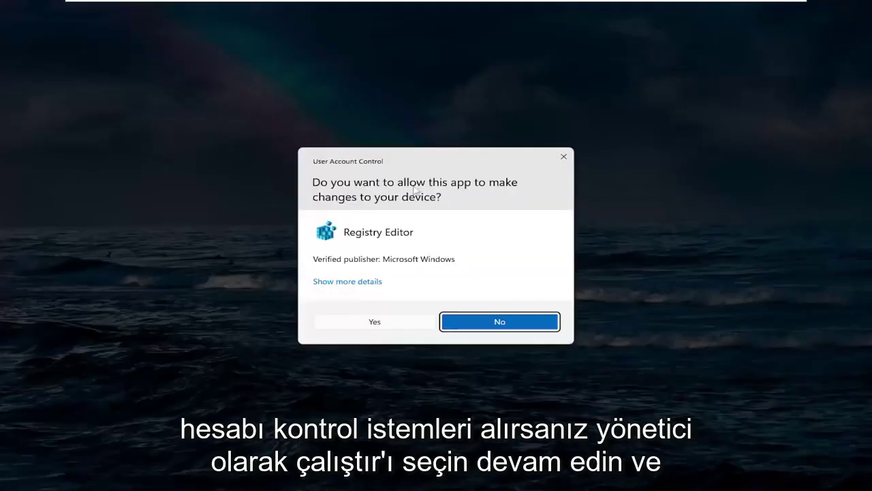
# - Allow Registry Editor's permission prompt, then open and cancel the Export and Import registry file dialogs
pyautogui.click(374, 323)
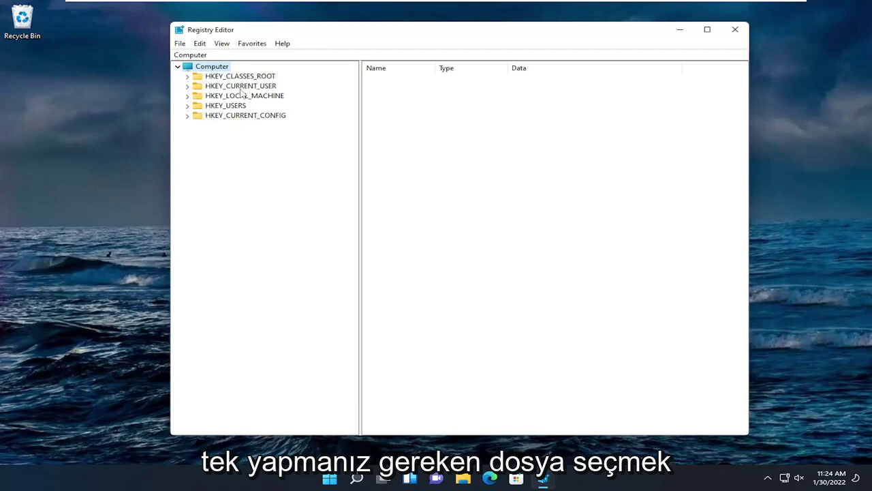
pyautogui.click(183, 43)
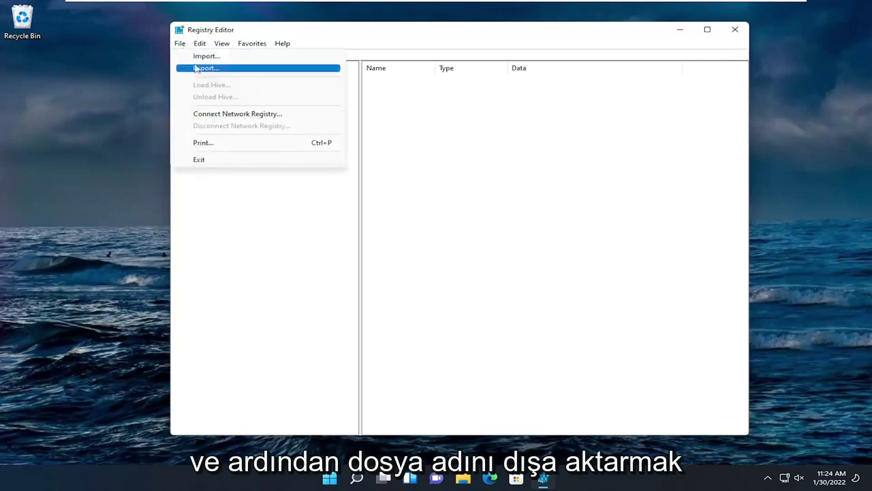
pyautogui.click(200, 68)
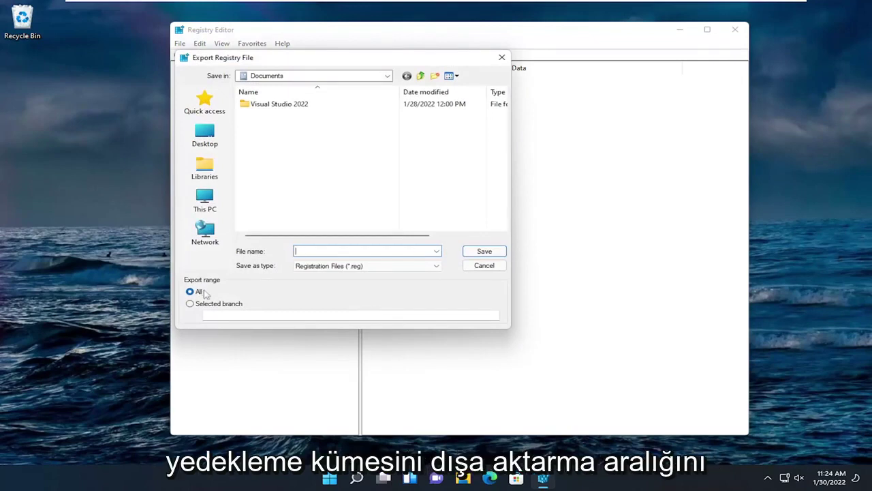
pyautogui.click(483, 267)
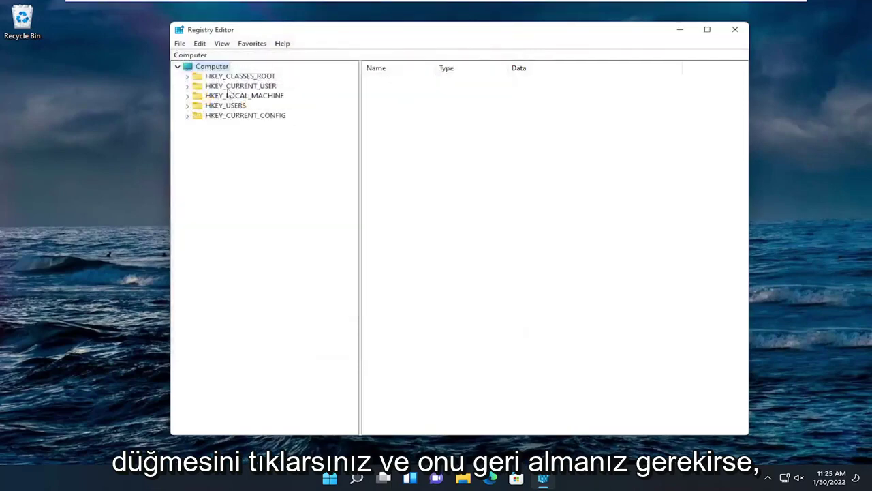
pyautogui.click(179, 43)
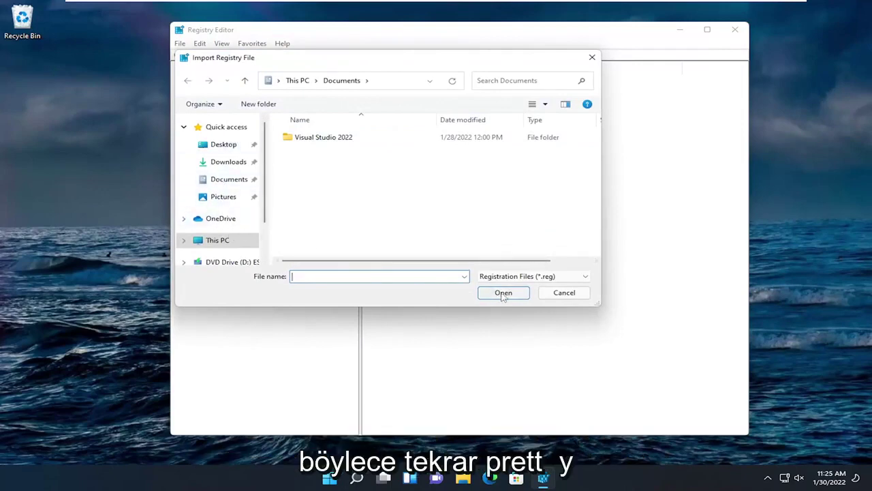
pyautogui.click(560, 294)
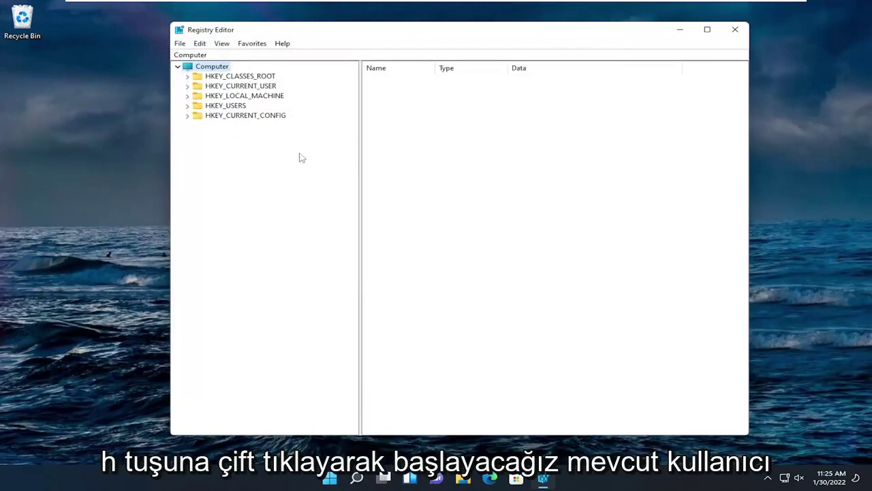
# - Expand HKEY_CURRENT_USER\Software\Microsoft\Windows\CurrentVersion\Policies and select the Explorer key
pyautogui.doubleClick(259, 87)
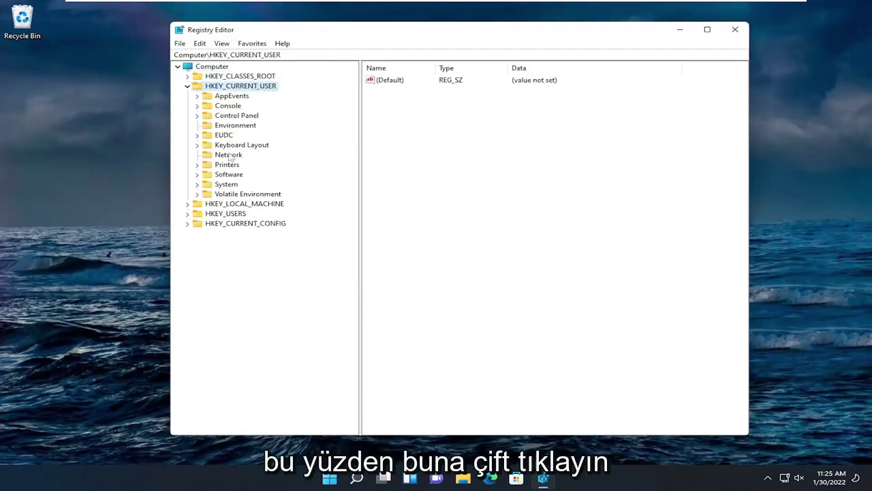
pyautogui.doubleClick(229, 175)
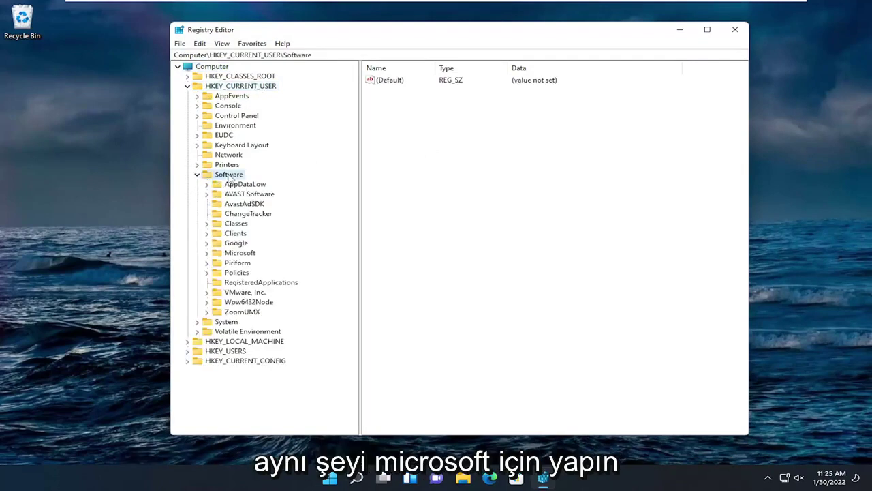
pyautogui.doubleClick(235, 253)
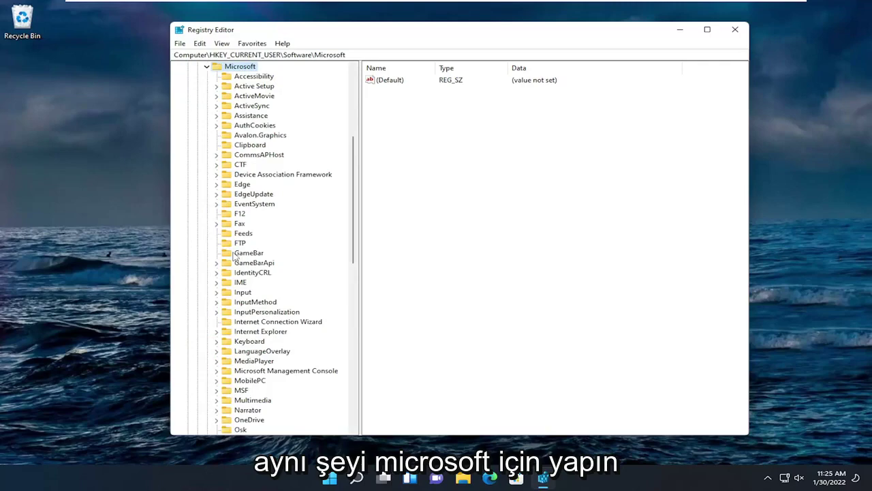
pyautogui.scroll(-9, 235, 254)
pyautogui.scroll(-5, 235, 253)
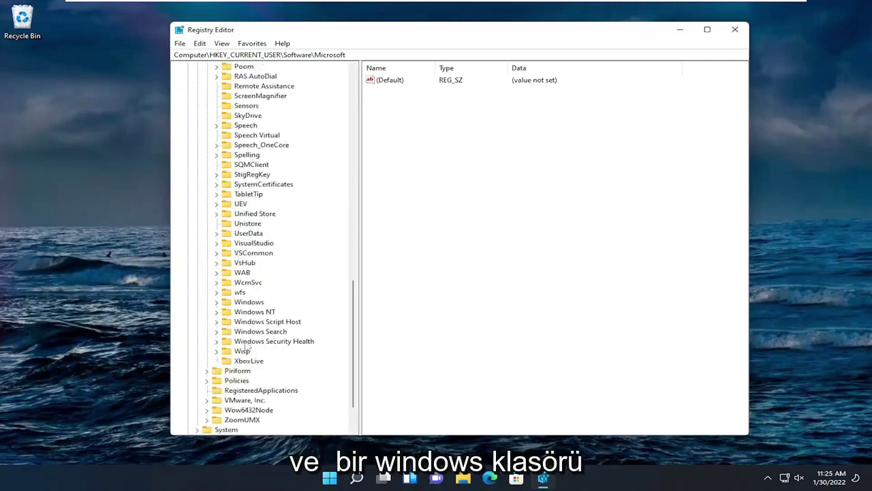
pyautogui.doubleClick(246, 302)
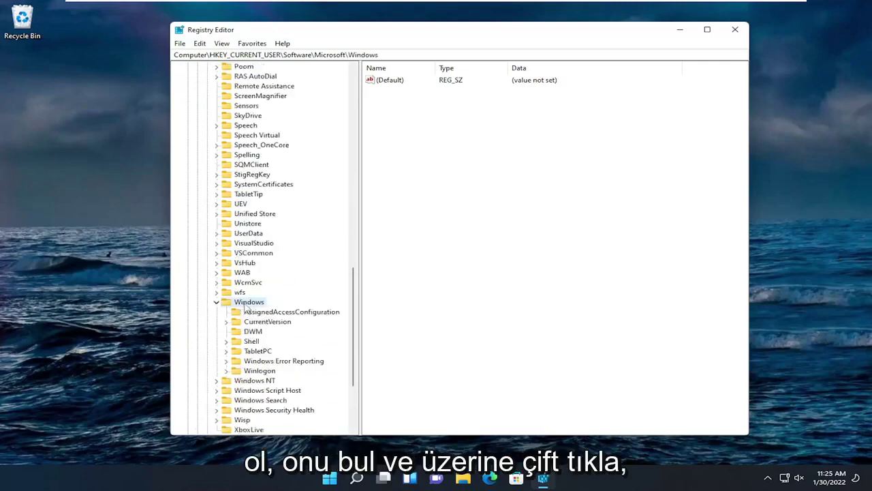
pyautogui.click(258, 323)
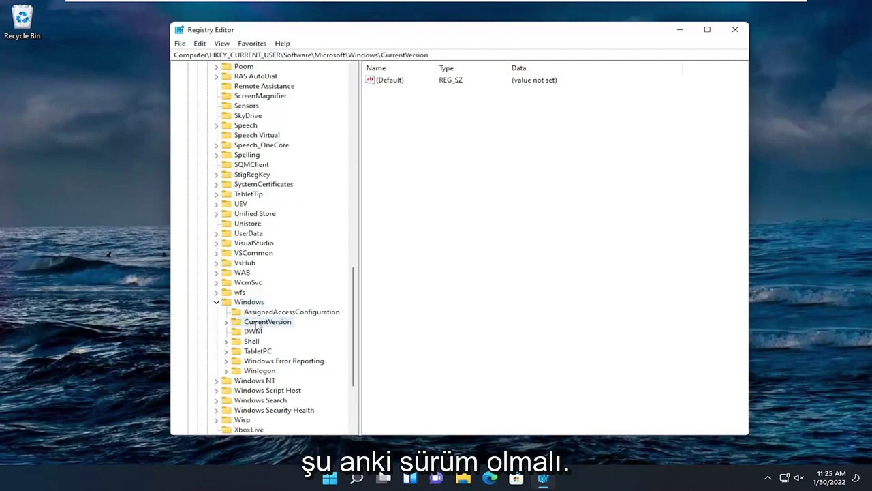
pyautogui.doubleClick(259, 322)
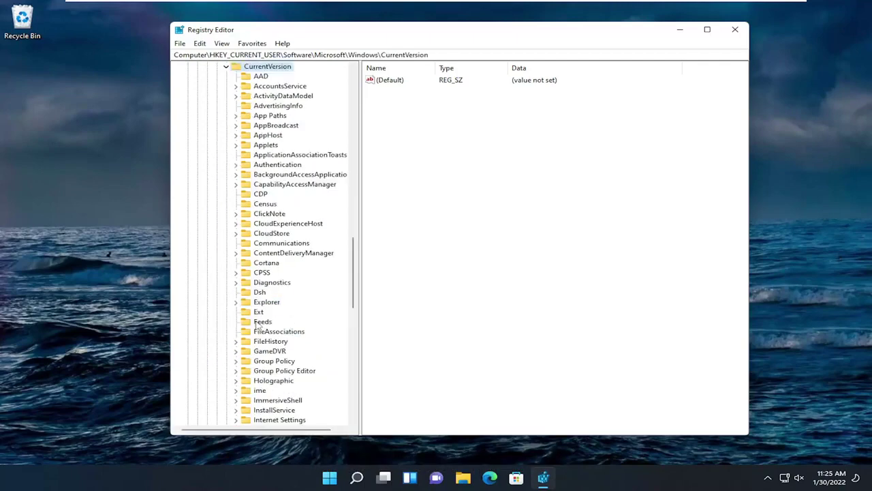
pyautogui.scroll(-5, 257, 325)
pyautogui.scroll(-2, 258, 325)
pyautogui.doubleClick(264, 273)
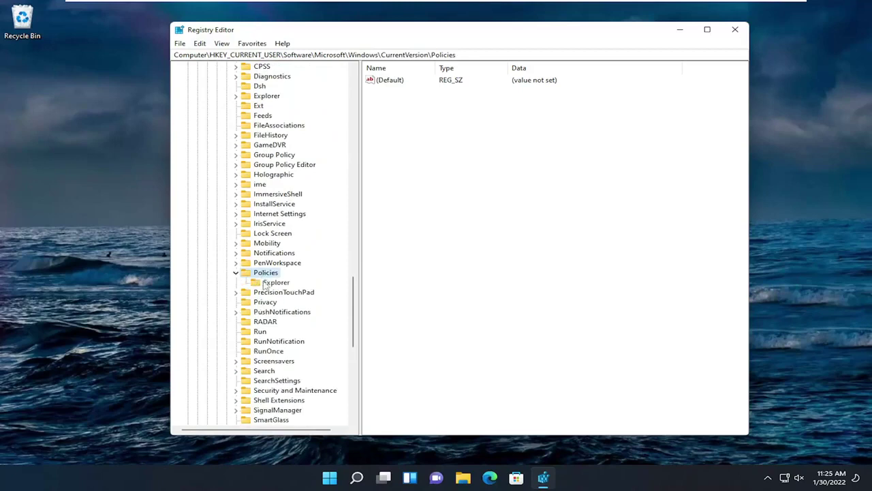
pyautogui.click(267, 284)
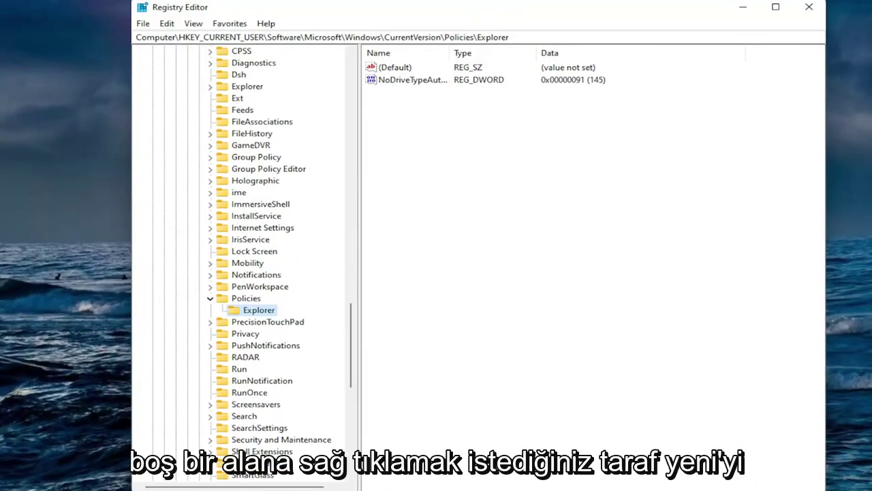
# - Create a DWORD (32-bit) value named HideClock in Policies\Explorer and set its data to 1
pyautogui.rightClick(502, 147)
pyautogui.moveTo(542, 155)
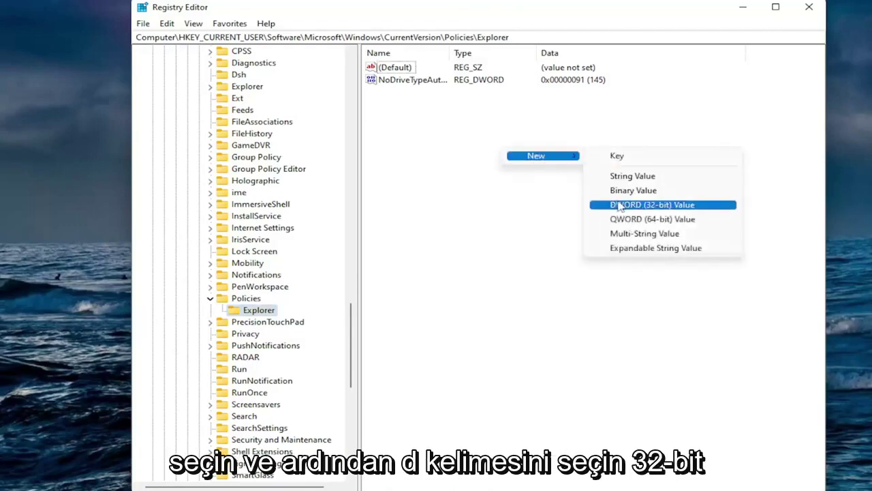
pyautogui.click(620, 205)
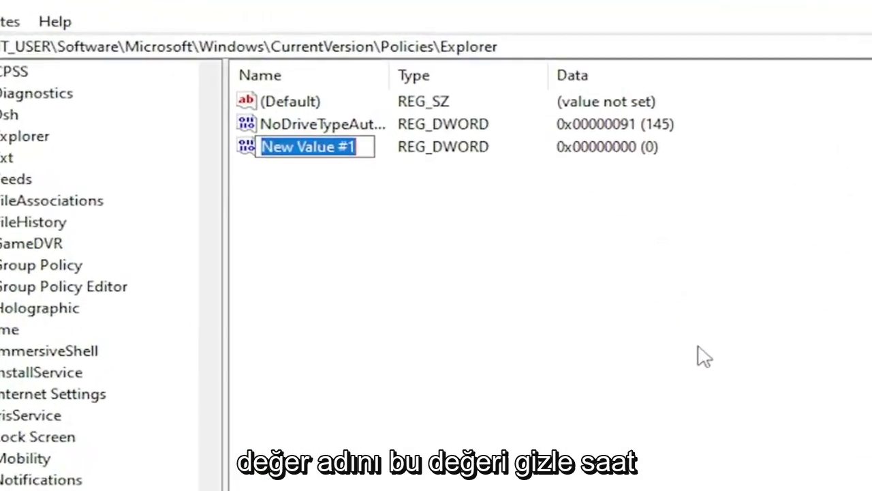
pyautogui.write('HideClock')
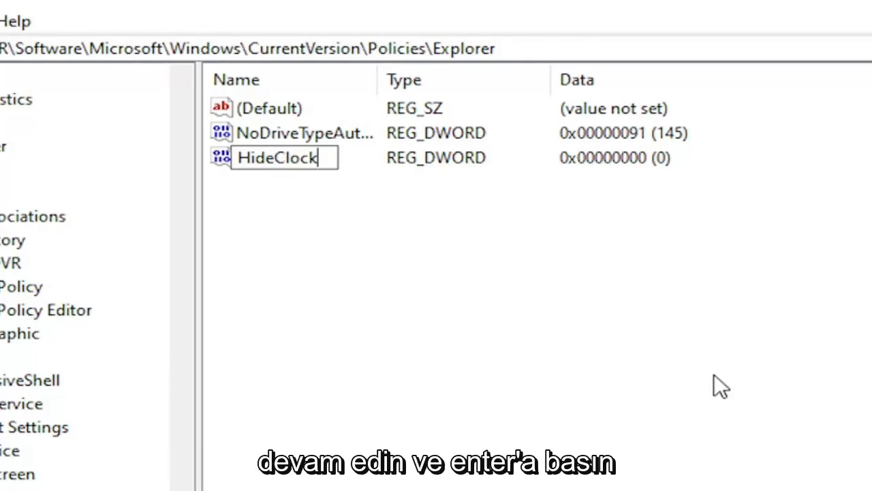
pyautogui.press('Return')
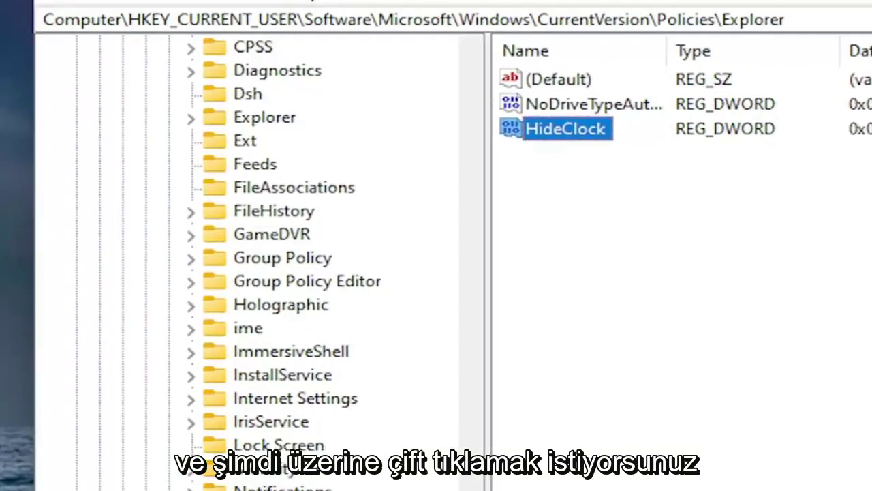
pyautogui.doubleClick(593, 126)
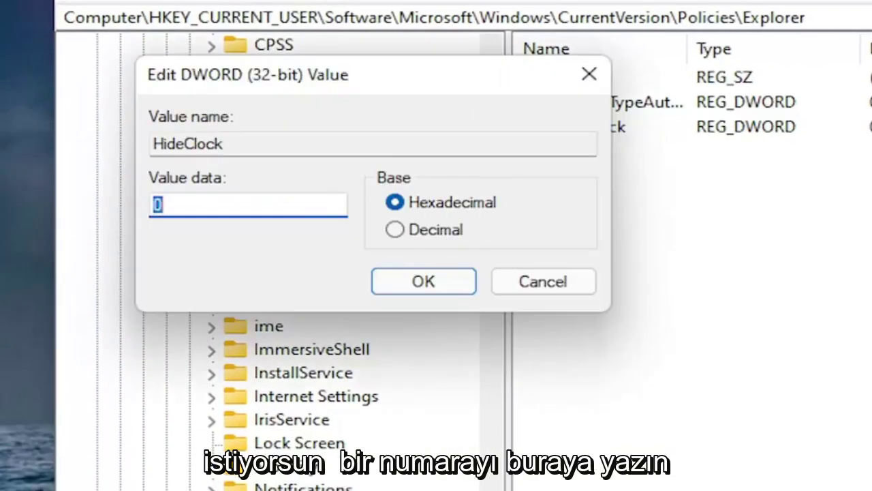
pyautogui.write('1')
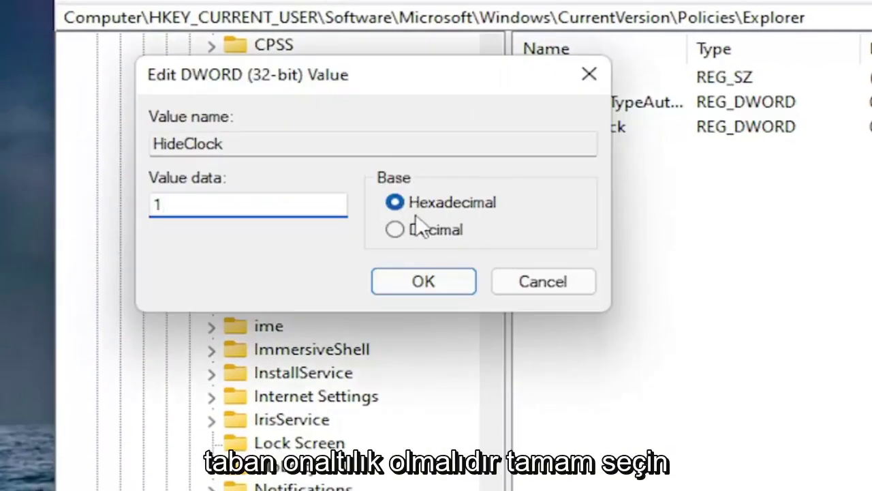
pyautogui.click(423, 280)
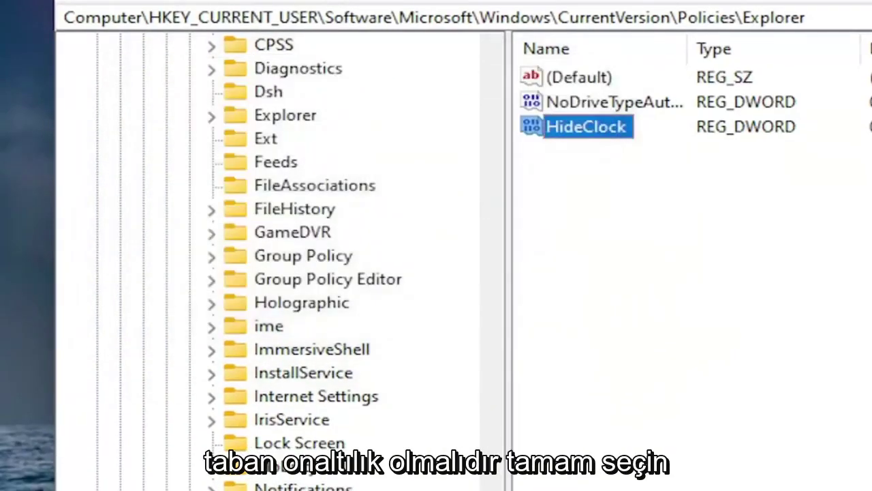
# - Scroll up the registry tree and collapse the Windows key
pyautogui.scroll(15, 454, 228)
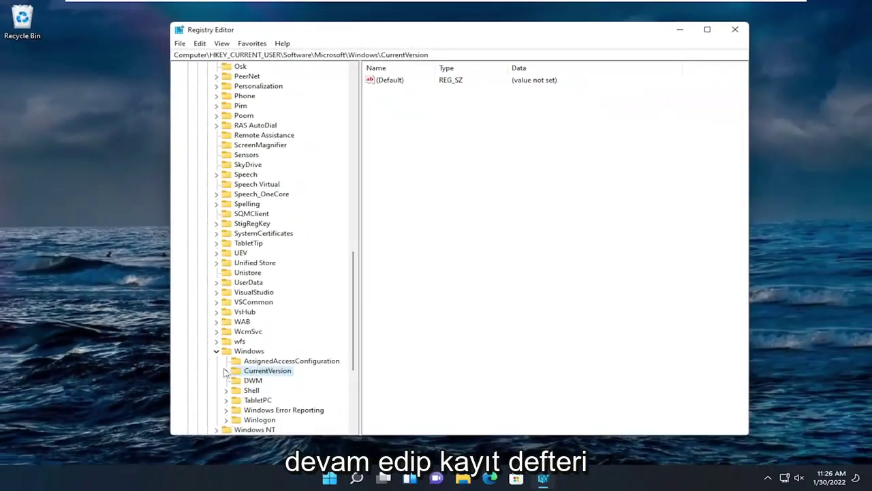
pyautogui.click(216, 349)
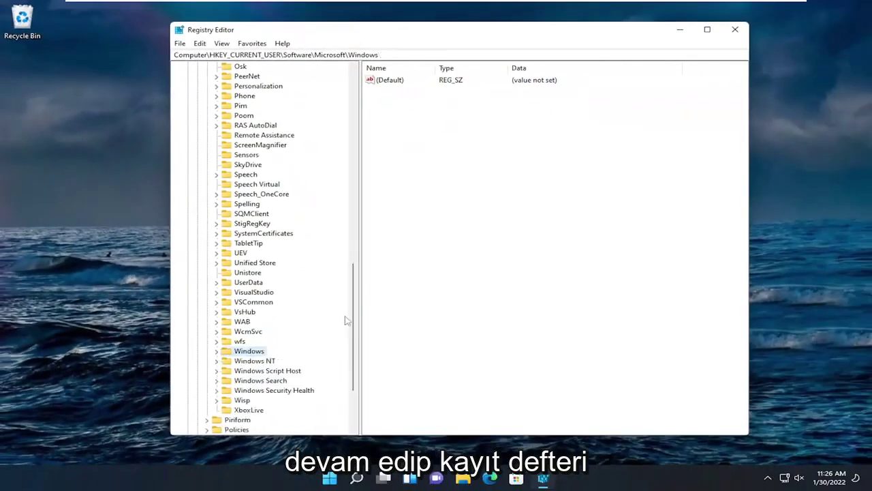